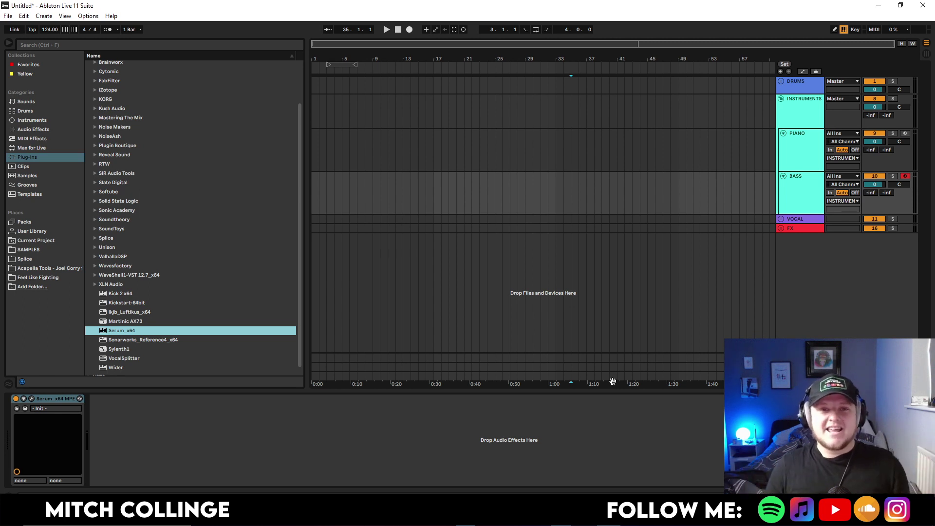
# Open Serum on the BASS track and load Analog Basic Shapes into oscillator A.
pyautogui.click(792, 209)
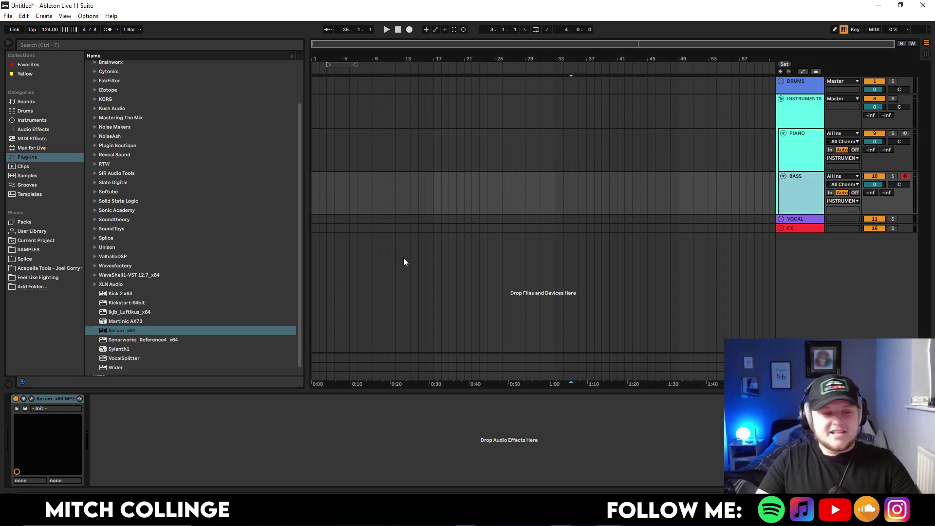
pyautogui.click(31, 398)
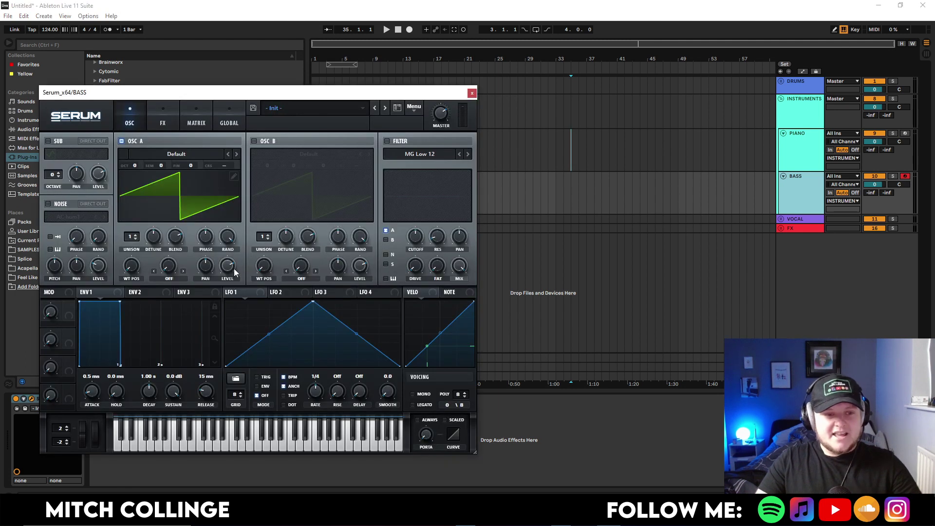
pyautogui.click(187, 153)
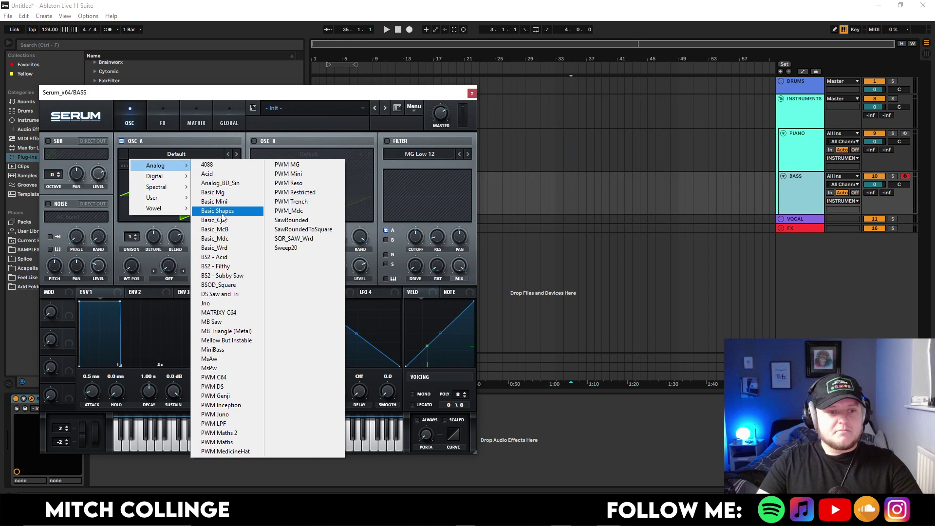
pyautogui.click(221, 212)
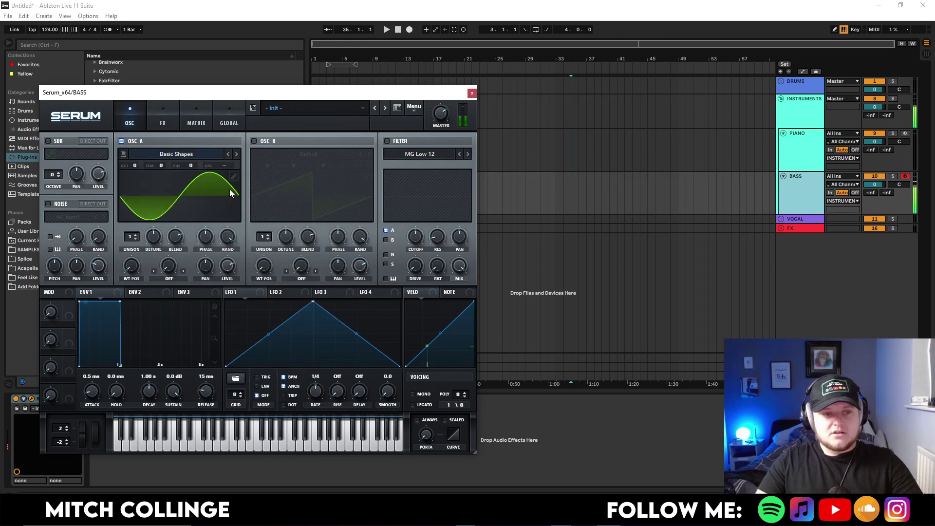
# Enable oscillator B with Basic Shapes, tuned up two octaves and seven semitones.
pyautogui.click(254, 141)
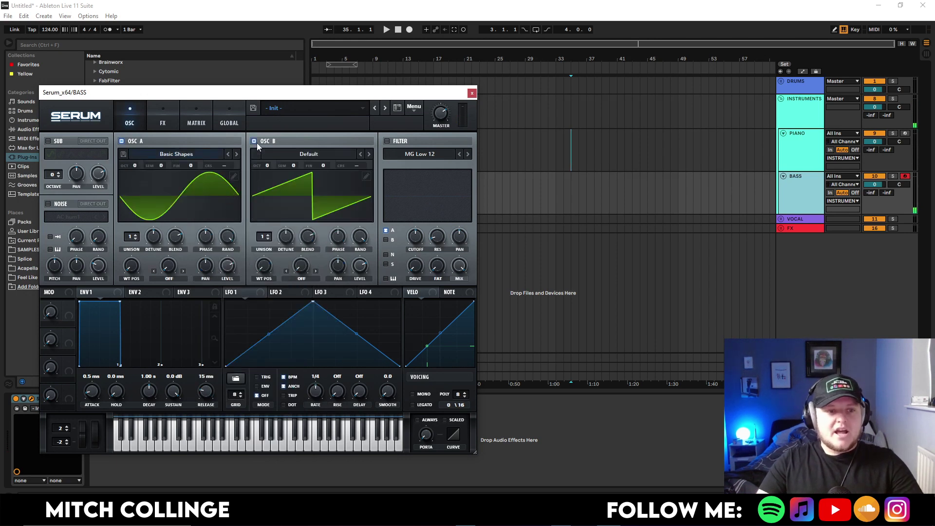
pyautogui.click(310, 154)
pyautogui.moveTo(288, 165)
pyautogui.click(356, 212)
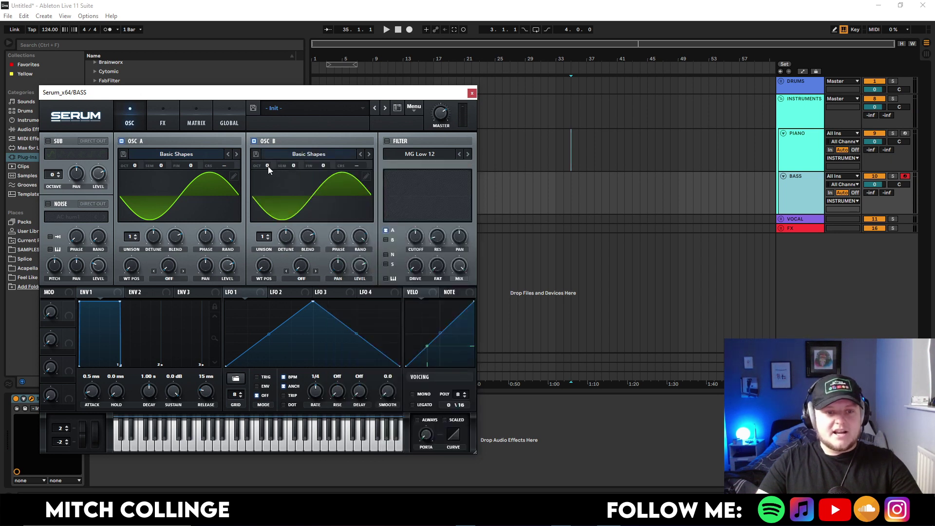
pyautogui.moveTo(266, 166); pyautogui.dragTo(268, 165)
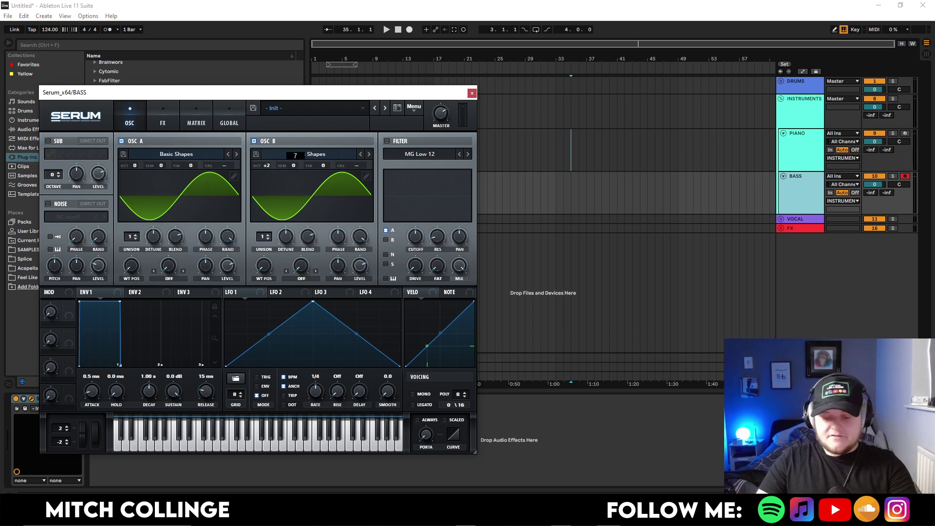
pyautogui.moveTo(292, 166); pyautogui.dragTo(292, 166)
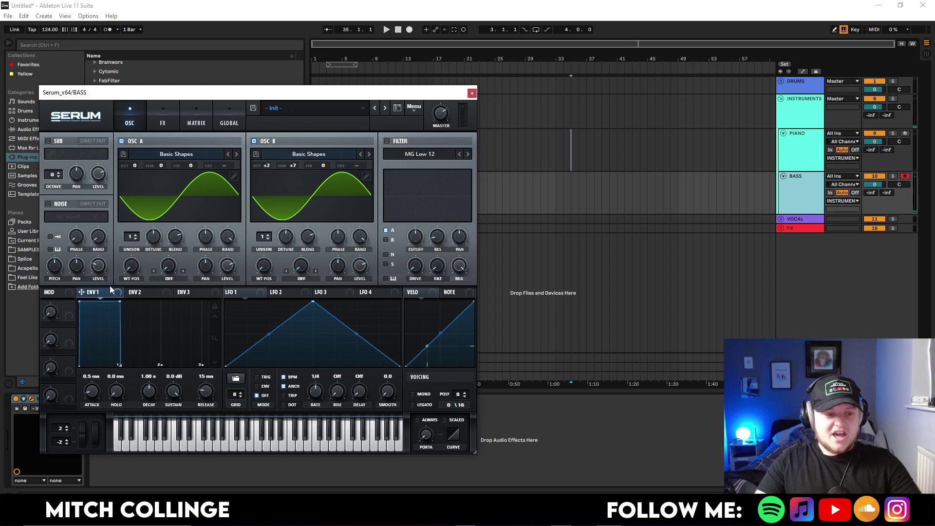
# Shape ENV1 with a 682 ms decay, zero sustain and a short hold.
pyautogui.moveTo(119, 303); pyautogui.dragTo(103, 375)
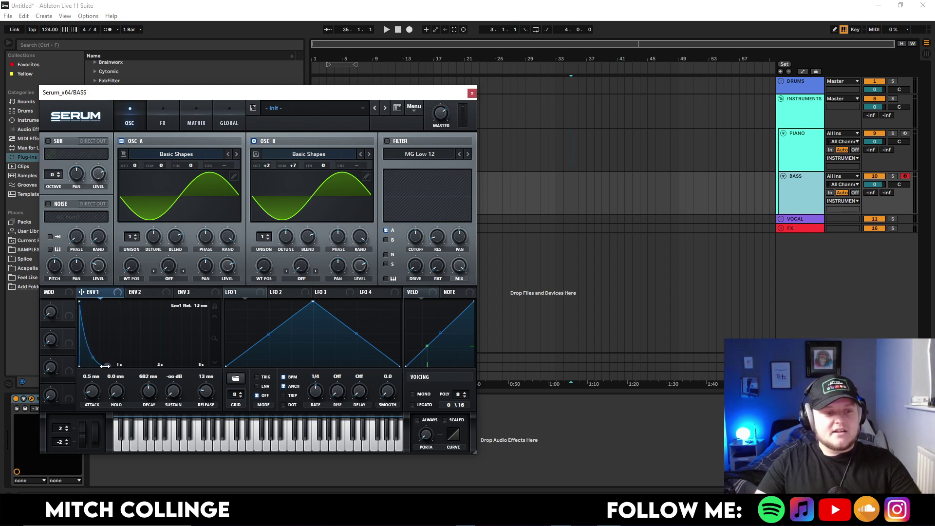
pyautogui.press('a')
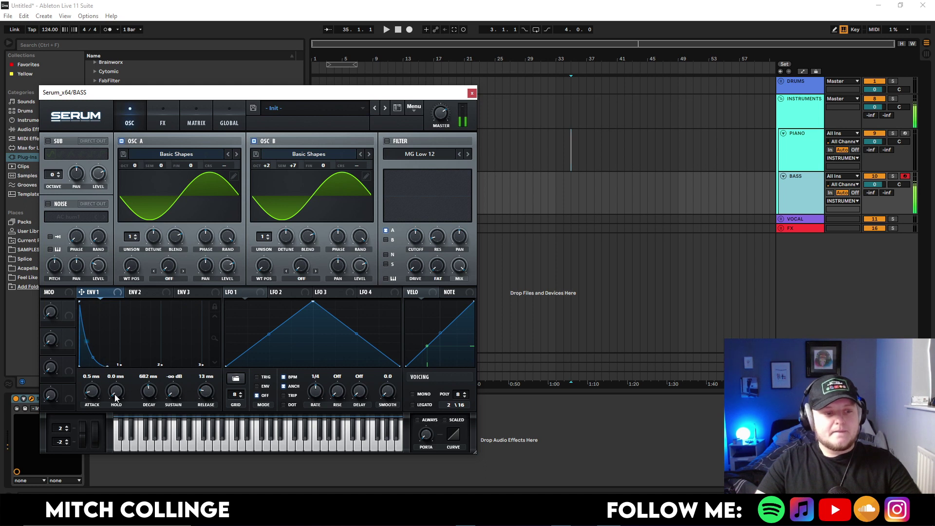
pyautogui.moveTo(116, 394); pyautogui.dragTo(121, 374)
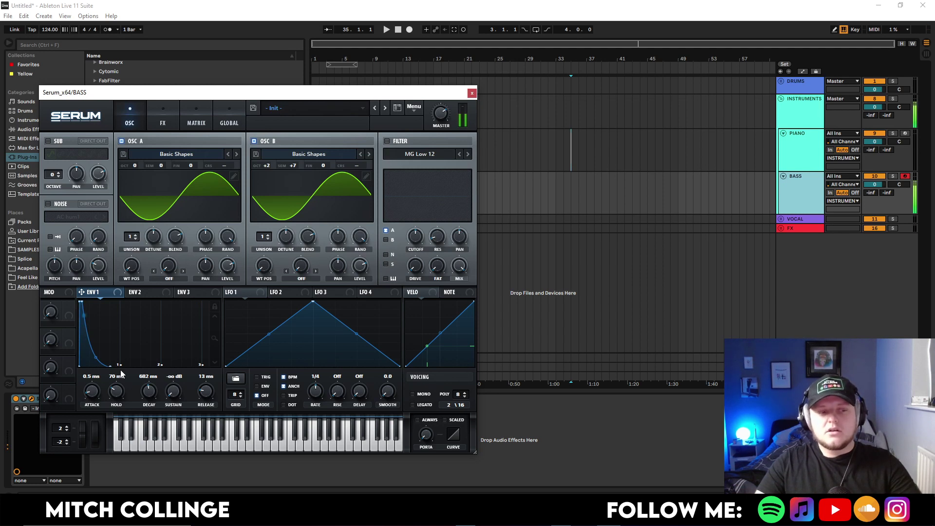
# Enable Serum's noise oscillator with the elastic 1 sample, pitch 59% and key tracking on.
pyautogui.click(48, 203)
pyautogui.click(63, 217)
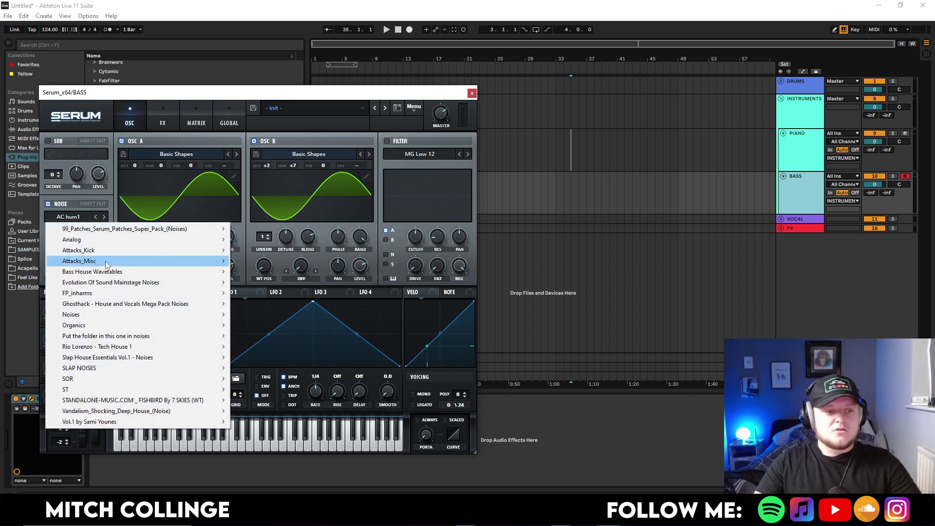
pyautogui.moveTo(79, 261)
pyautogui.click(262, 251)
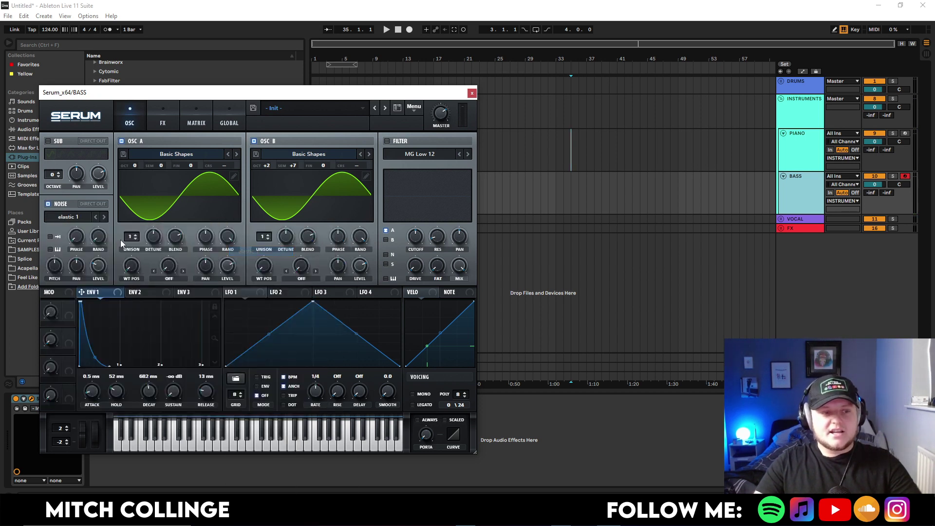
pyautogui.moveTo(53, 275); pyautogui.dragTo(56, 264)
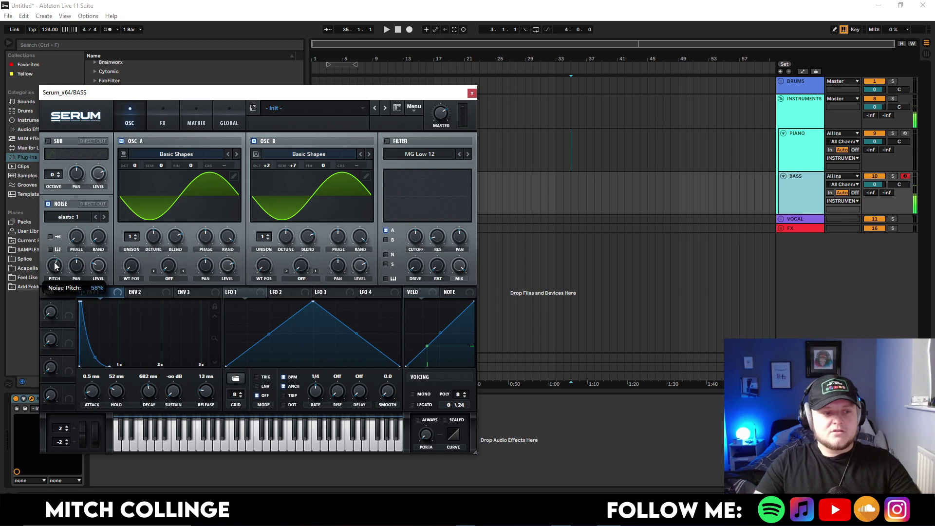
pyautogui.click(51, 237)
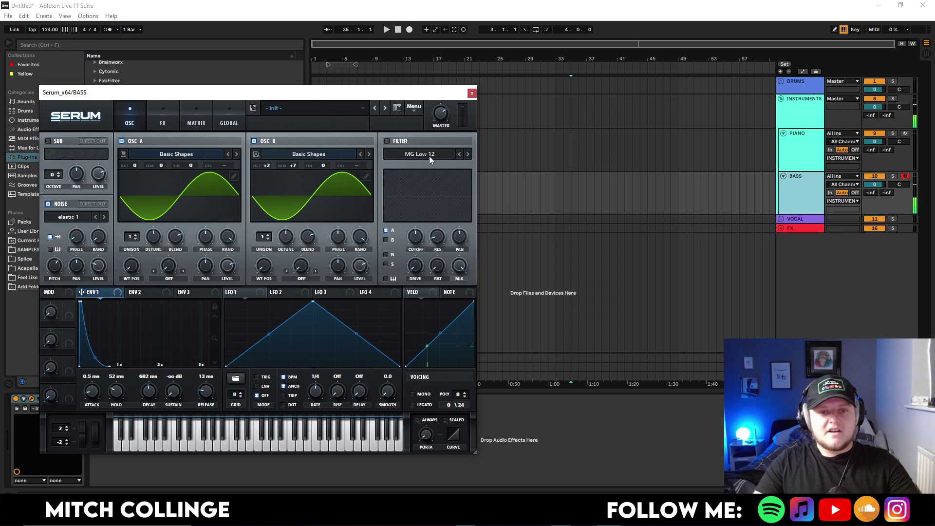
# Turn on the MG Low 12 filter for both oscillators: resonance 28%, drive 16%, and ENV1 modulating cutoff.
pyautogui.click(387, 141)
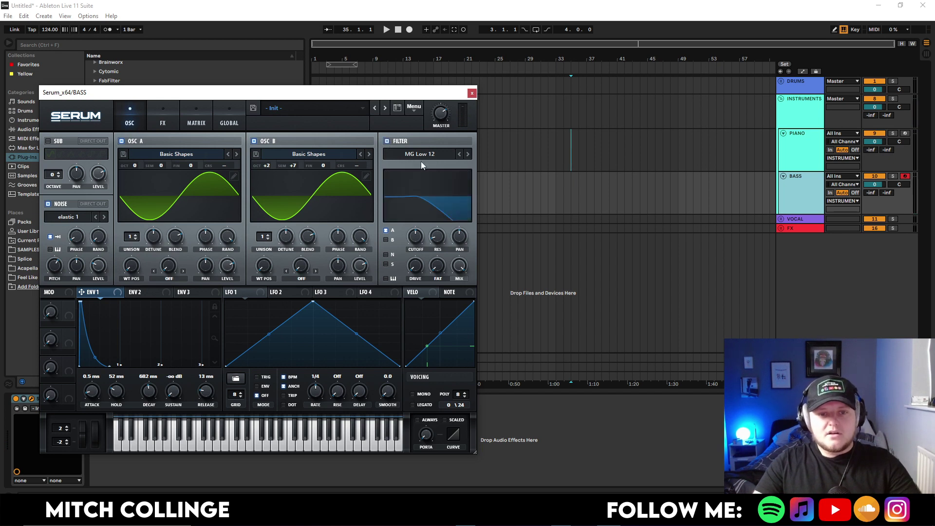
pyautogui.click(385, 240)
pyautogui.moveTo(439, 245); pyautogui.dragTo(442, 225)
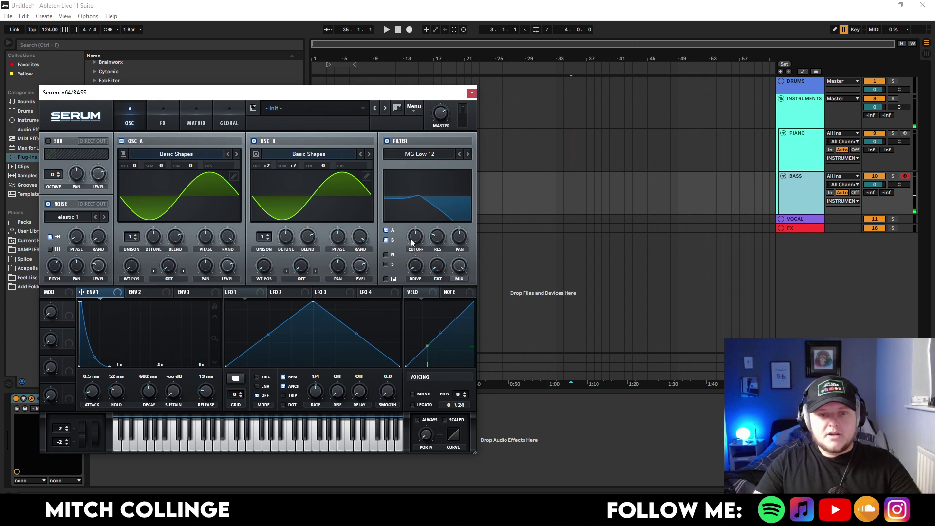
pyautogui.moveTo(415, 266); pyautogui.dragTo(415, 252)
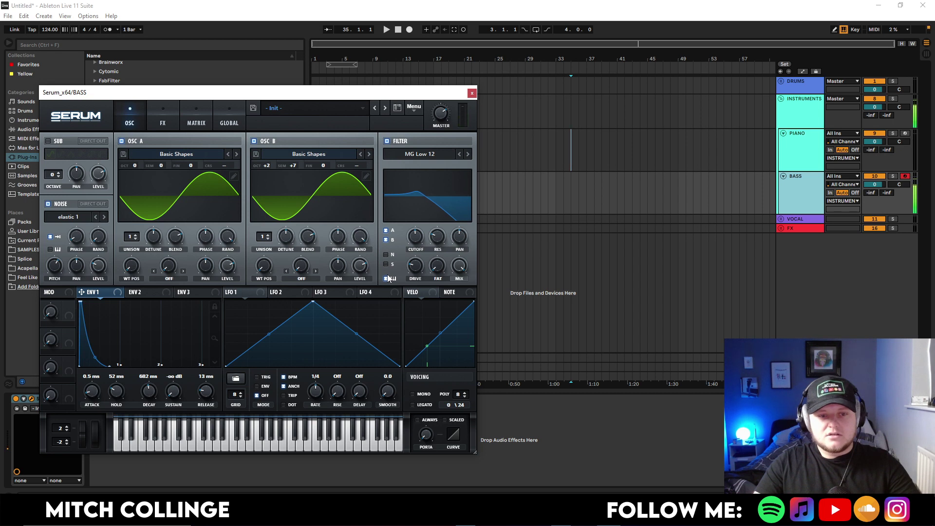
pyautogui.rightClick(414, 239)
pyautogui.moveTo(414, 236)
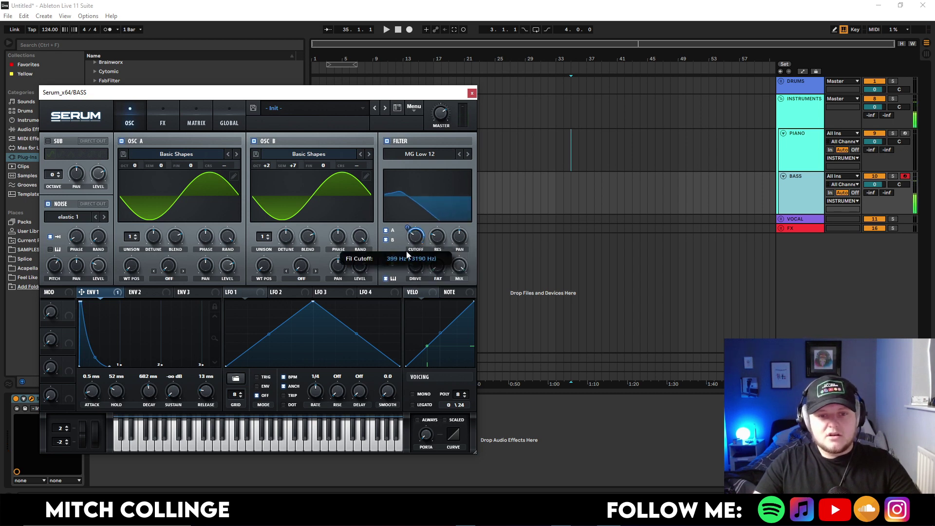
pyautogui.click(405, 252)
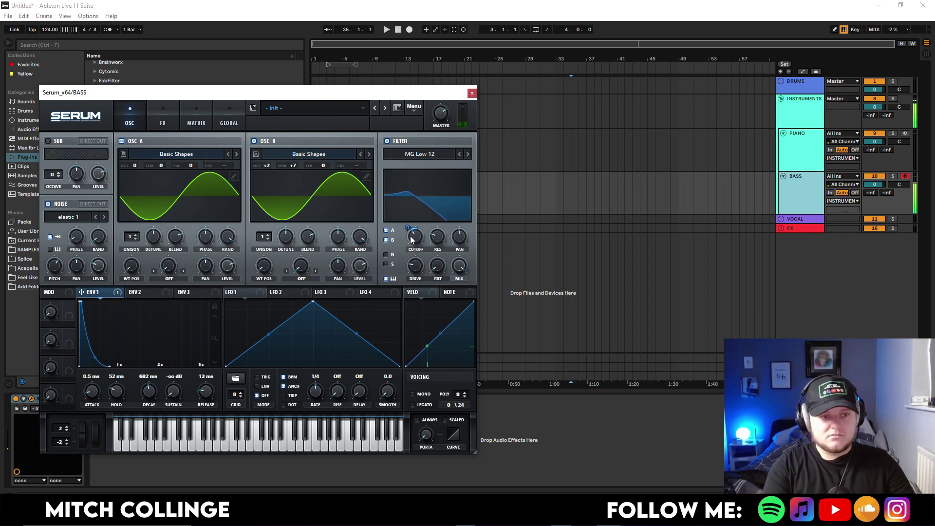
# Enable the Reverb and Compressor effects on Serum's FX page.
pyautogui.click(163, 111)
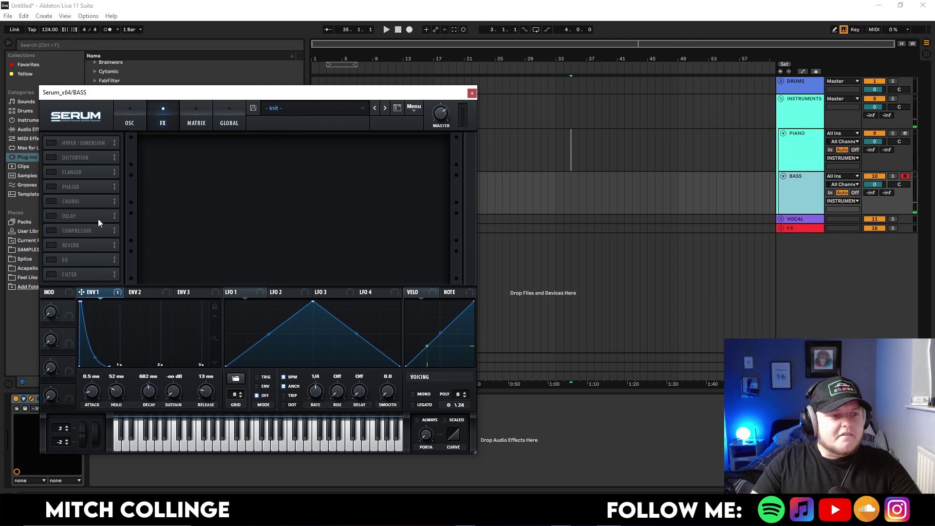
pyautogui.click(52, 245)
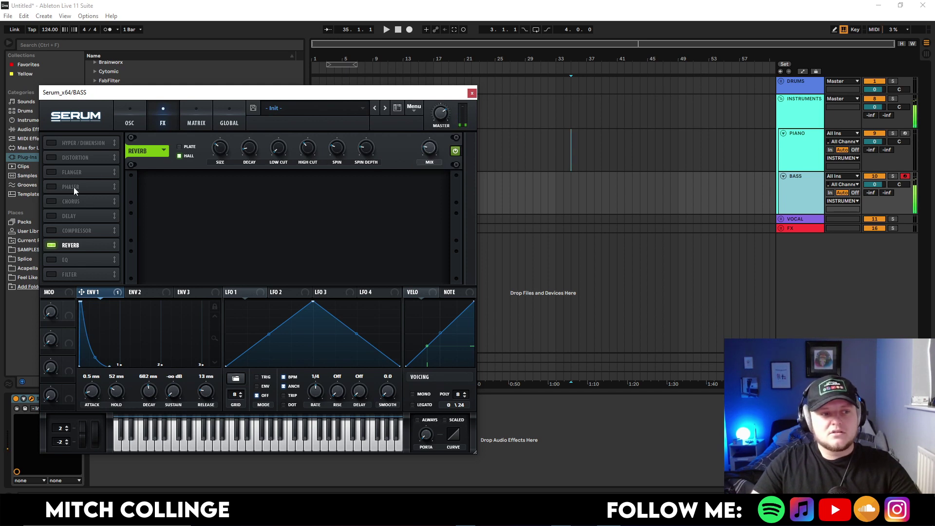
pyautogui.click(52, 231)
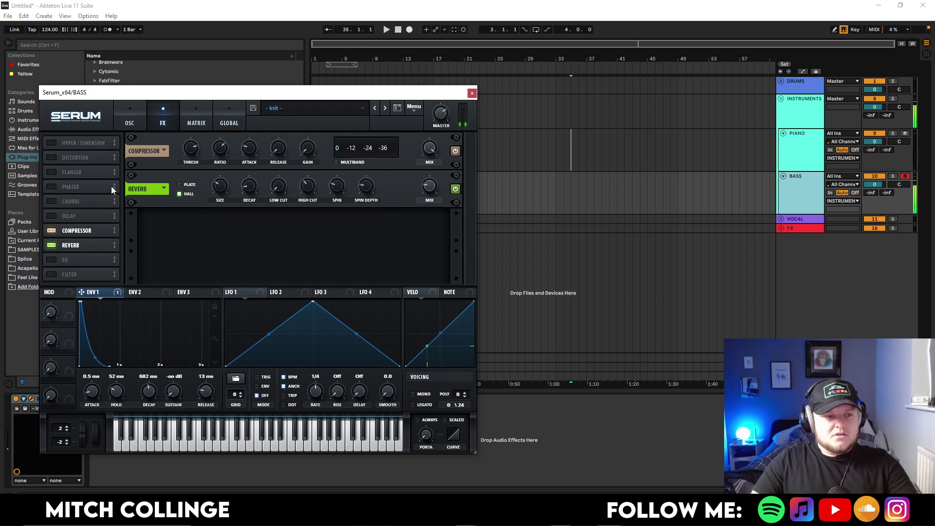
# Enable Serum's delay at 1/8 timing in ping-pong mode with left and right unlinked.
pyautogui.click(107, 214)
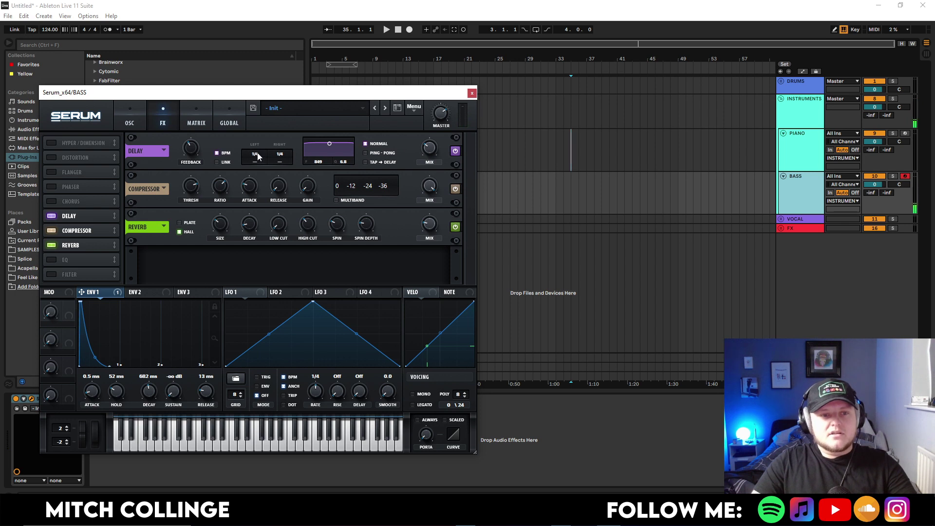
pyautogui.moveTo(258, 156); pyautogui.dragTo(285, 160)
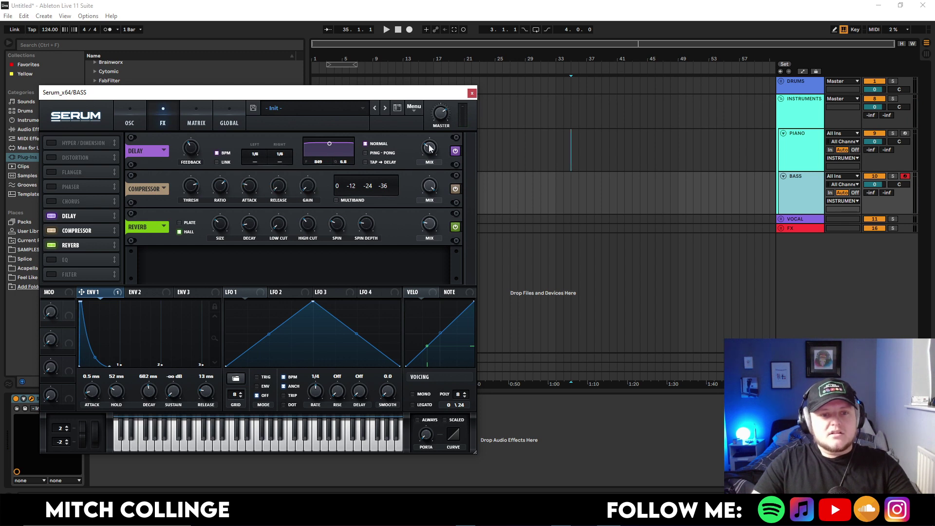
pyautogui.click(375, 154)
pyautogui.moveTo(190, 148)
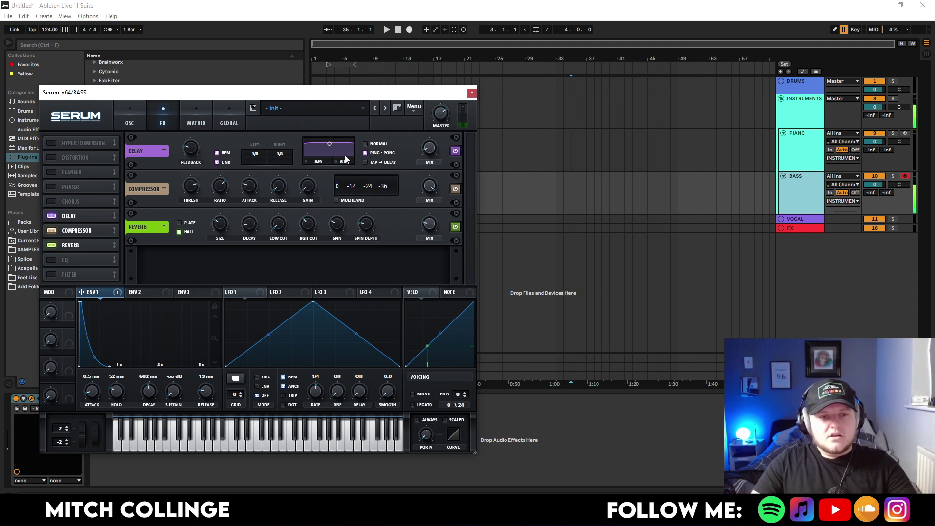
pyautogui.click(218, 162)
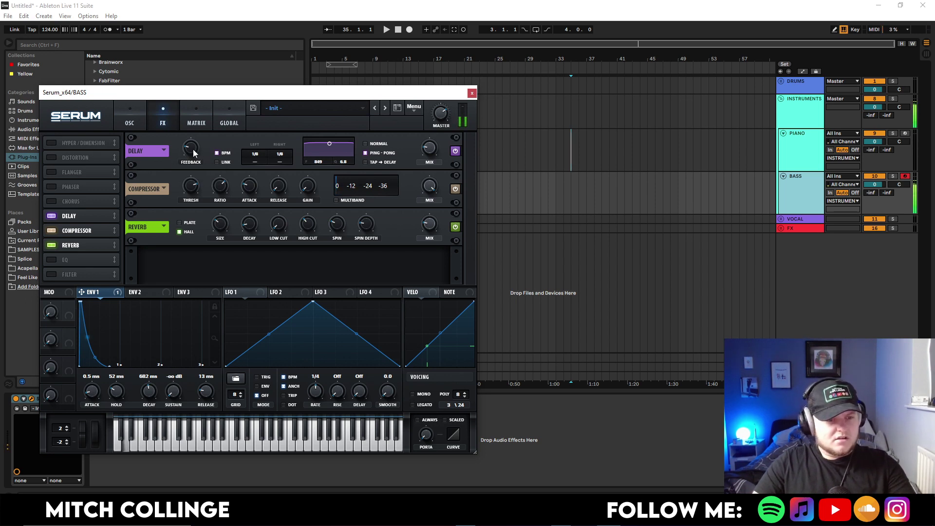
# On the OSC page, raise Osc B unison to 5 voices, then set it back to 1.
pyautogui.click(130, 119)
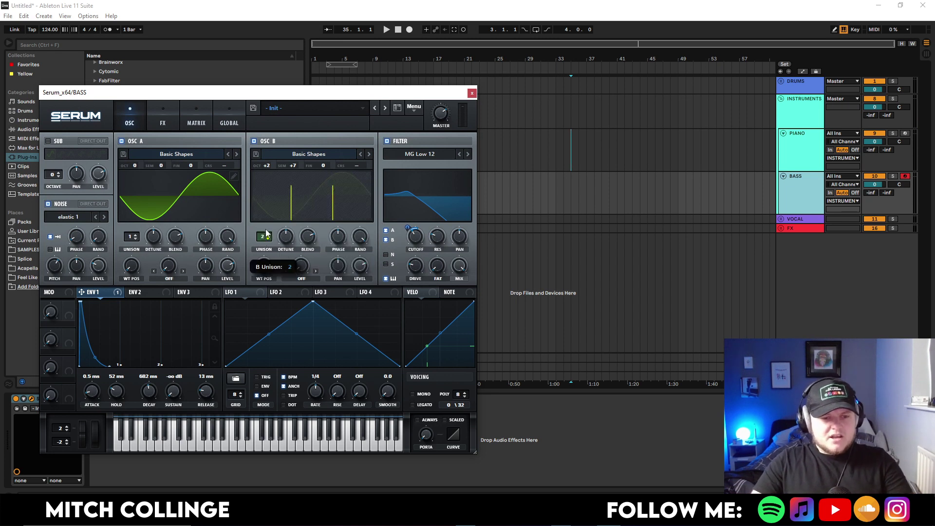
pyautogui.moveTo(263, 239); pyautogui.dragTo(273, 219)
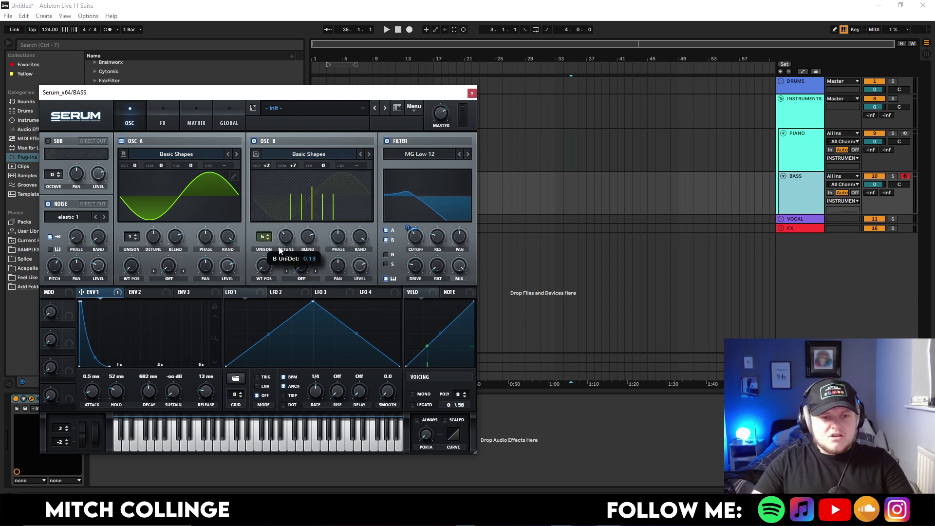
pyautogui.moveTo(282, 242); pyautogui.dragTo(293, 224)
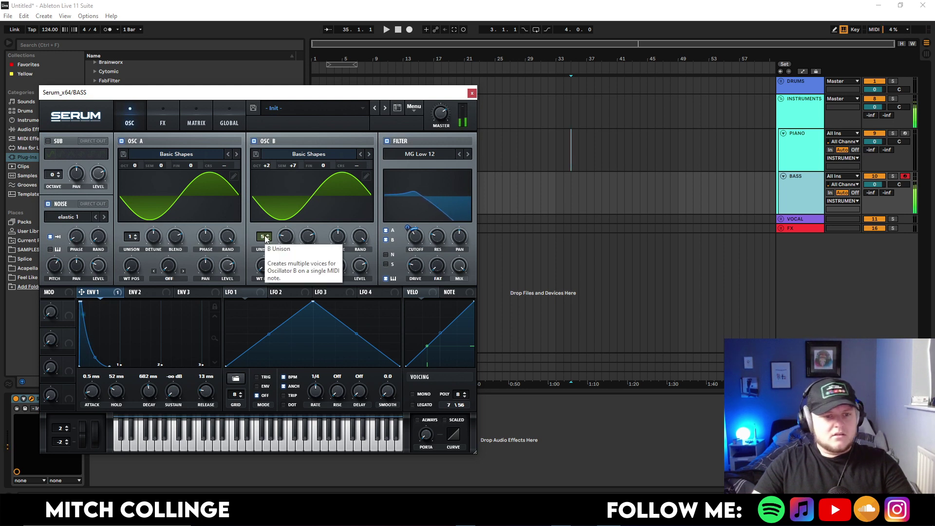
pyautogui.moveTo(266, 238); pyautogui.dragTo(259, 270)
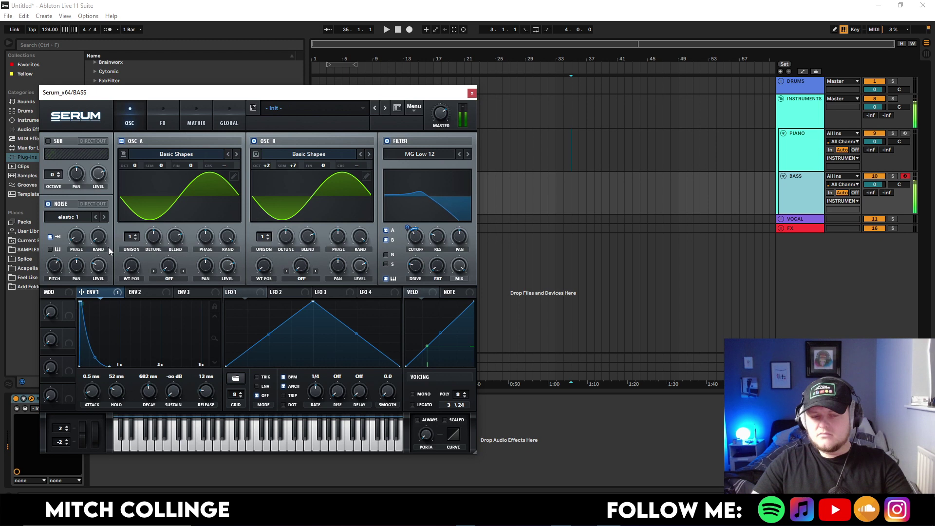
# Close Serum and drop FabFilter Pro-Q 3 onto the BASS track.
pyautogui.click(471, 94)
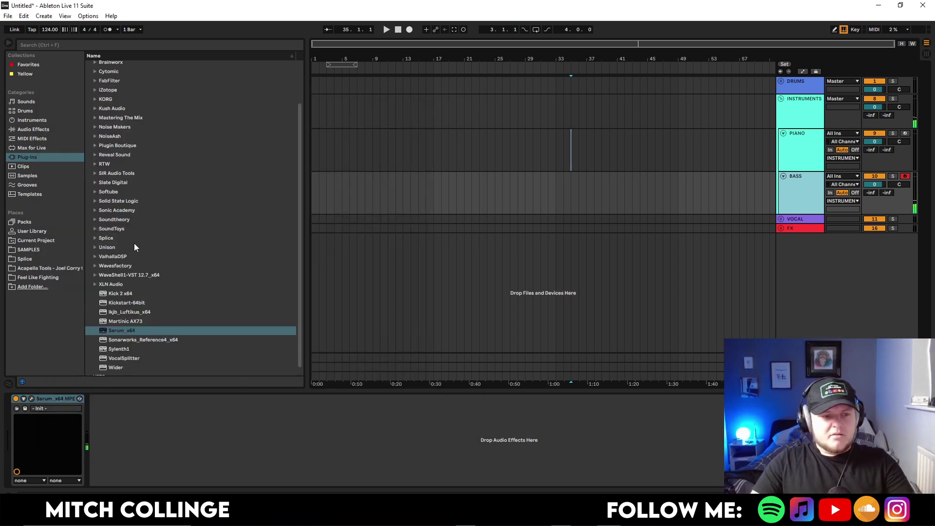
pyautogui.click(94, 81)
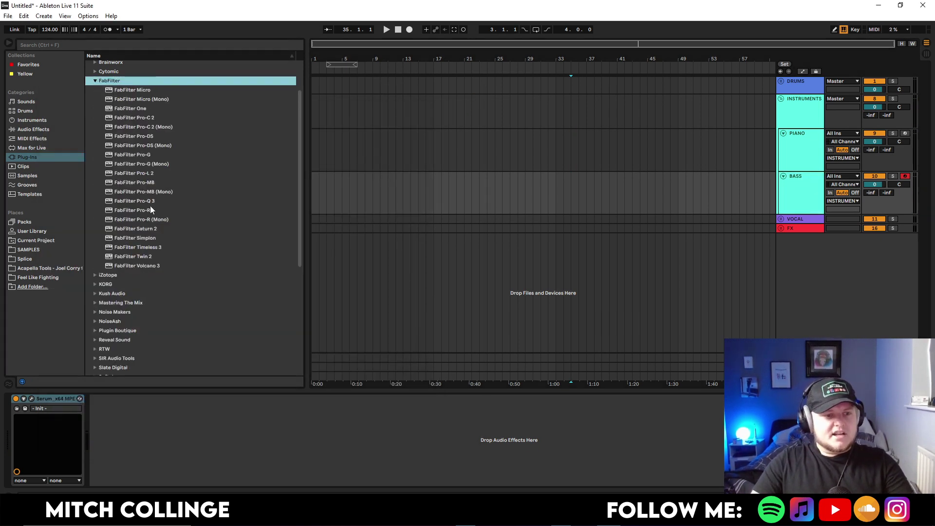
pyautogui.moveTo(137, 200); pyautogui.dragTo(187, 425)
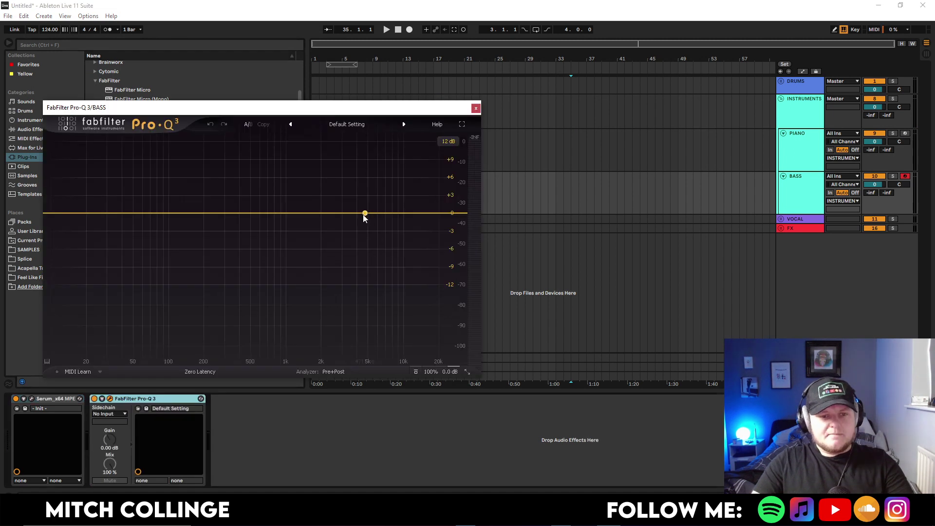
# Add a gentle bell boost near 635 Hz and a slight dip near 64 Hz.
pyautogui.moveTo(326, 217)
pyautogui.mouseDown()
pyautogui.moveTo(269, 186)
pyautogui.moveTo(240, 193)
pyautogui.mouseUp()
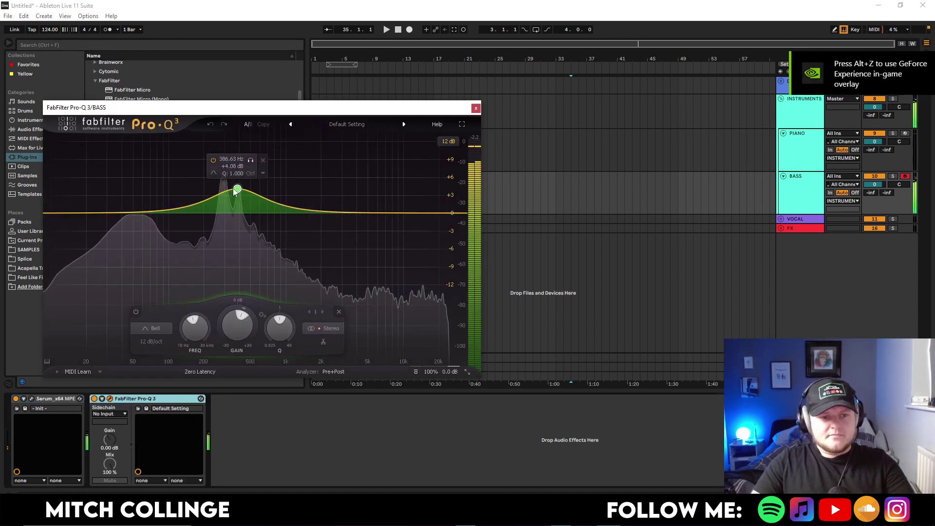
pyautogui.moveTo(239, 193); pyautogui.dragTo(263, 206)
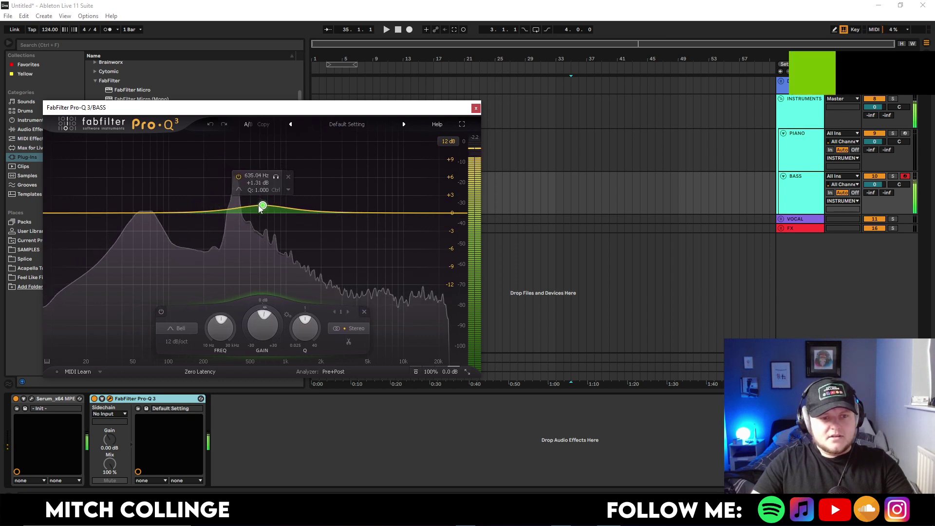
pyautogui.moveTo(146, 217); pyautogui.dragTo(146, 222)
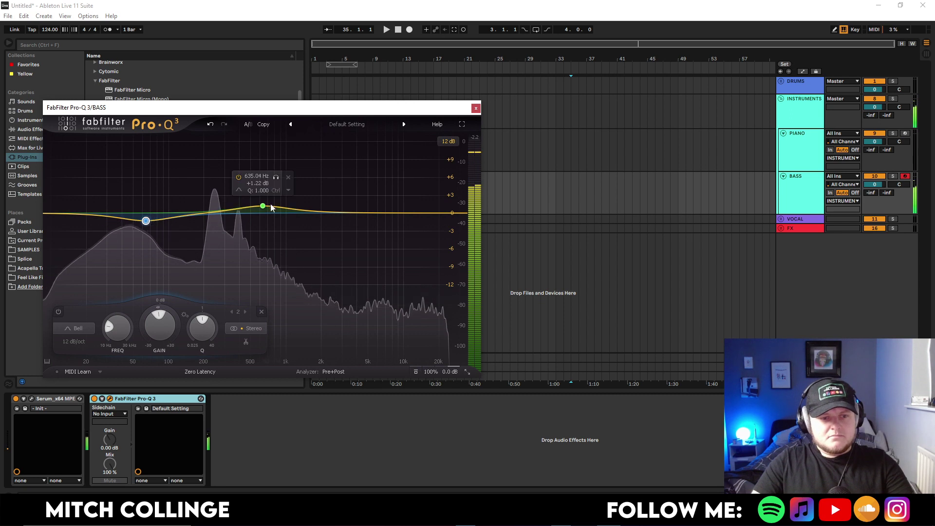
pyautogui.moveTo(263, 206); pyautogui.dragTo(263, 210)
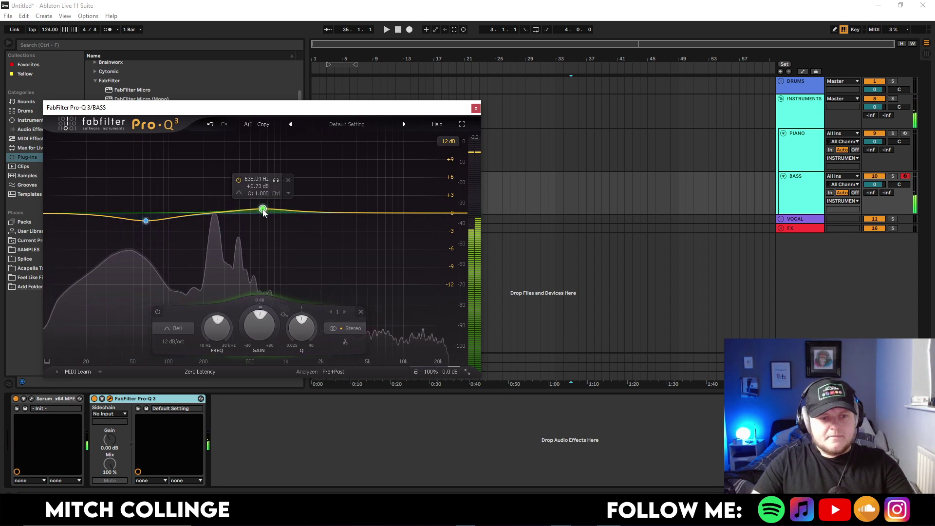
pyautogui.click(475, 107)
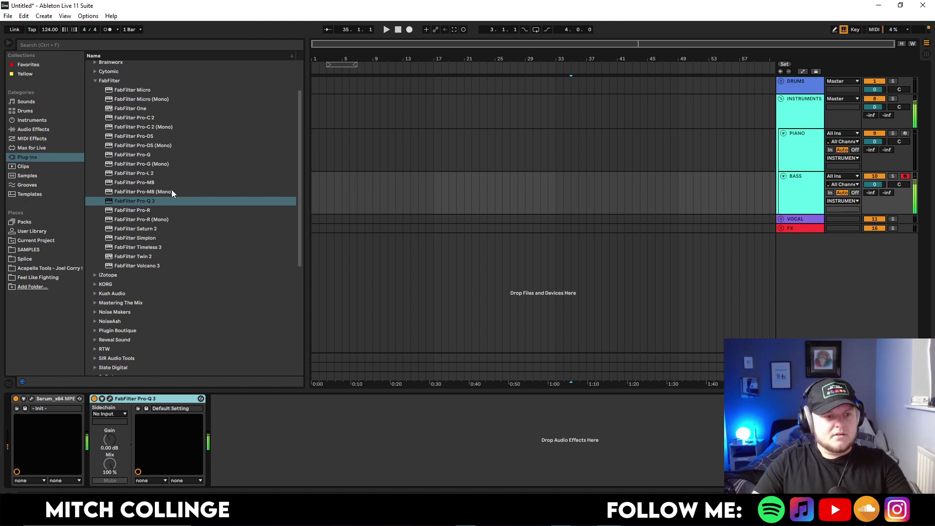
# Add Saturn 2 after Pro-Q 3 with the Clean Tape Base preset and adjust its band levels.
pyautogui.moveTo(156, 230); pyautogui.dragTo(237, 431)
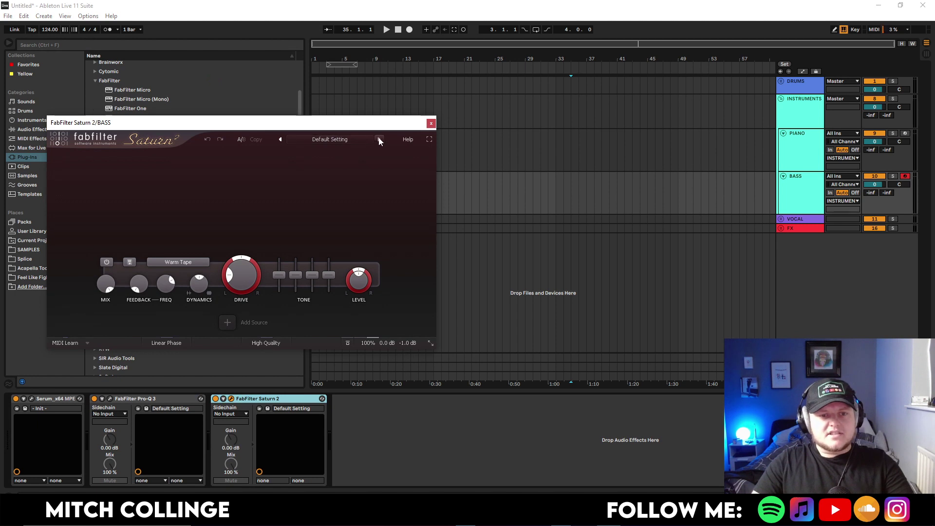
pyautogui.click(379, 140)
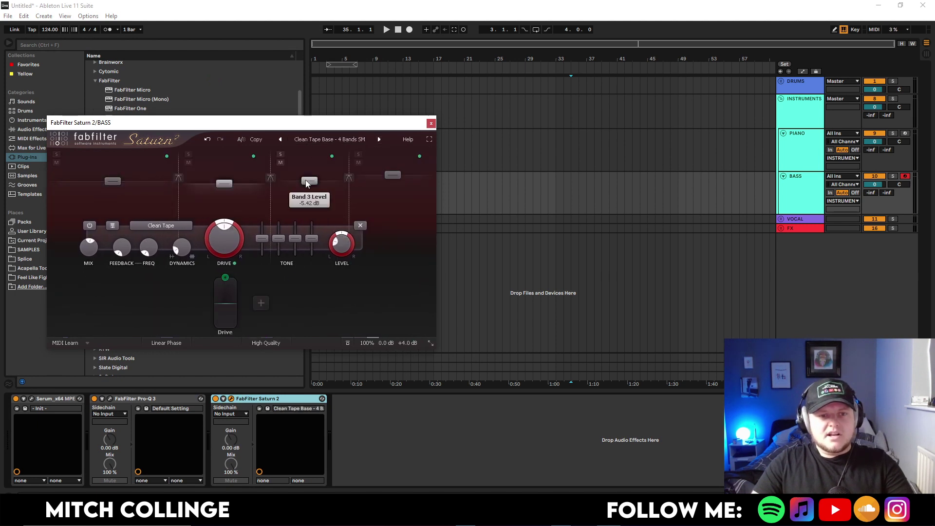
pyautogui.moveTo(307, 183); pyautogui.dragTo(308, 176)
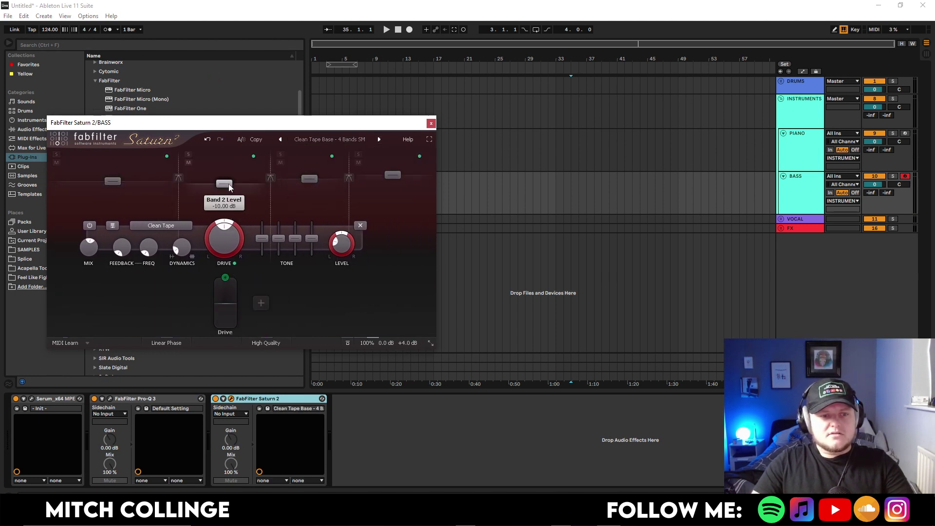
pyautogui.moveTo(229, 185); pyautogui.dragTo(229, 180)
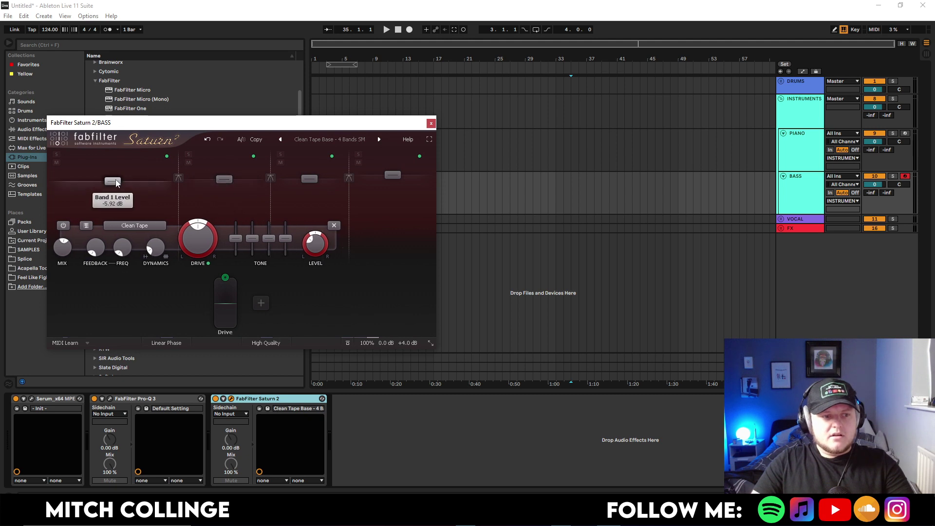
pyautogui.moveTo(116, 182); pyautogui.dragTo(121, 179)
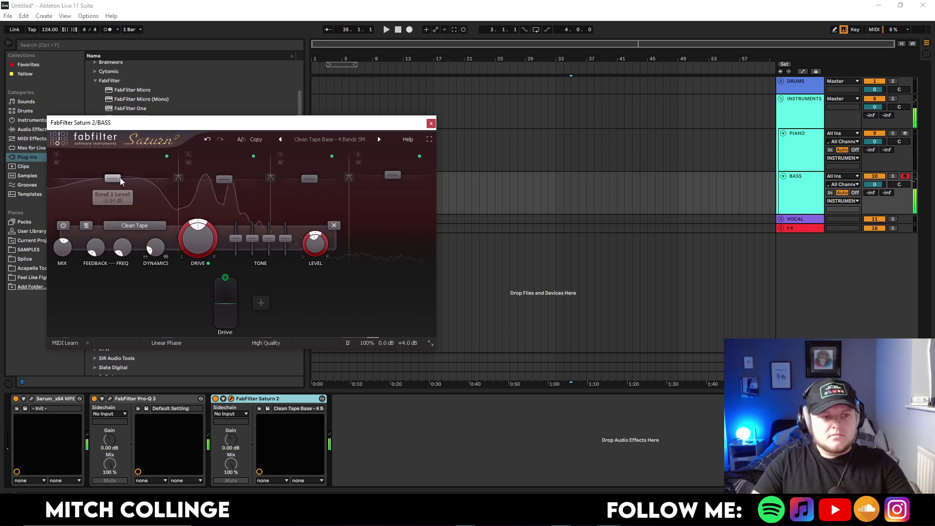
pyautogui.moveTo(392, 176); pyautogui.dragTo(399, 180)
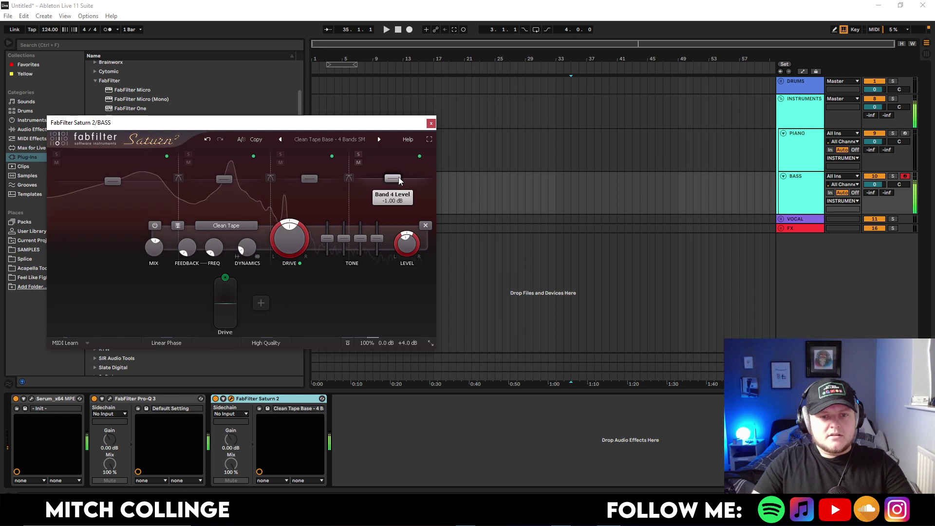
pyautogui.moveTo(223, 179)
pyautogui.moveTo(225, 181); pyautogui.dragTo(225, 178)
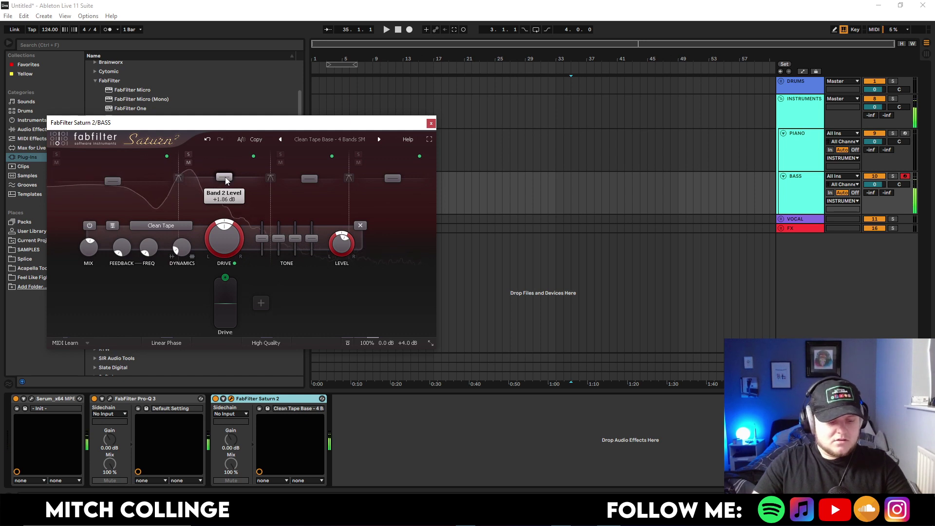
pyautogui.moveTo(112, 181)
pyautogui.moveTo(224, 177); pyautogui.dragTo(226, 180)
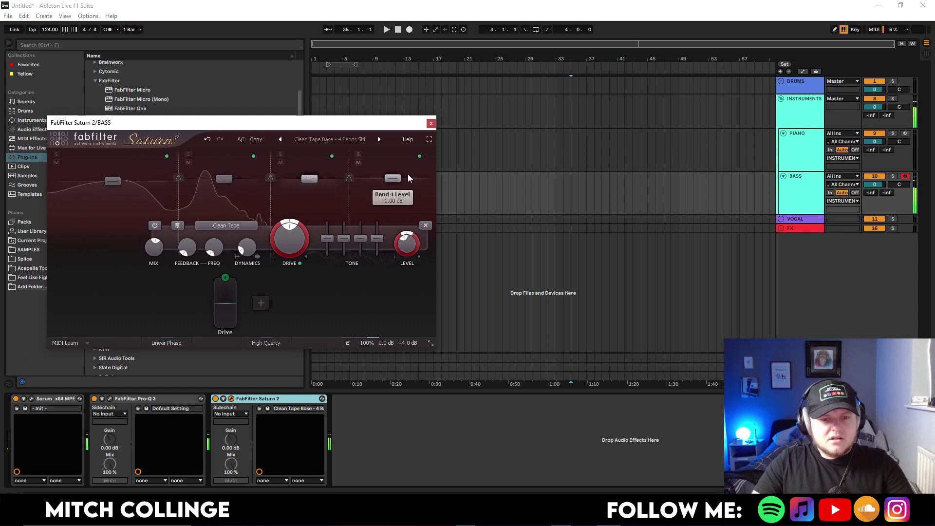
# Nudge the four band levels again, then step through presets to Das Scoop bM.
pyautogui.moveTo(112, 181); pyautogui.dragTo(113, 184)
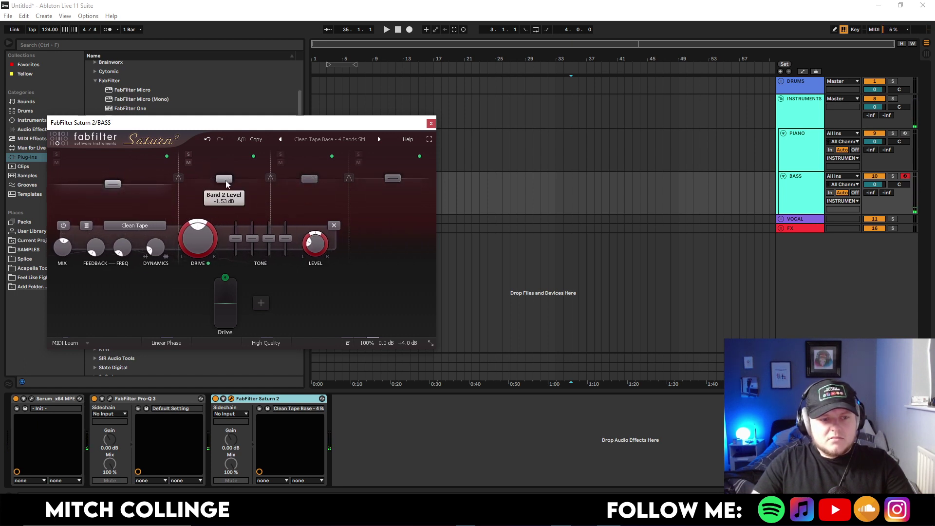
pyautogui.moveTo(311, 179); pyautogui.dragTo(308, 181)
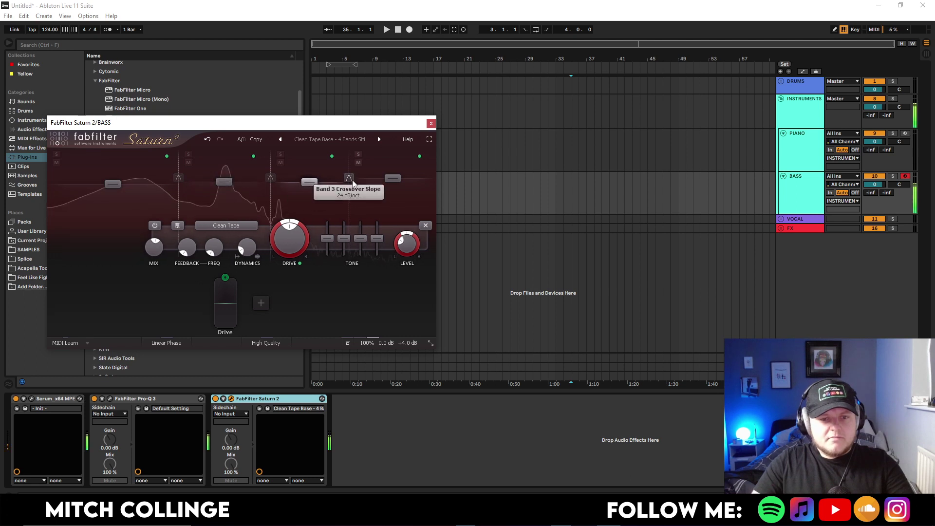
pyautogui.moveTo(393, 179); pyautogui.dragTo(392, 174)
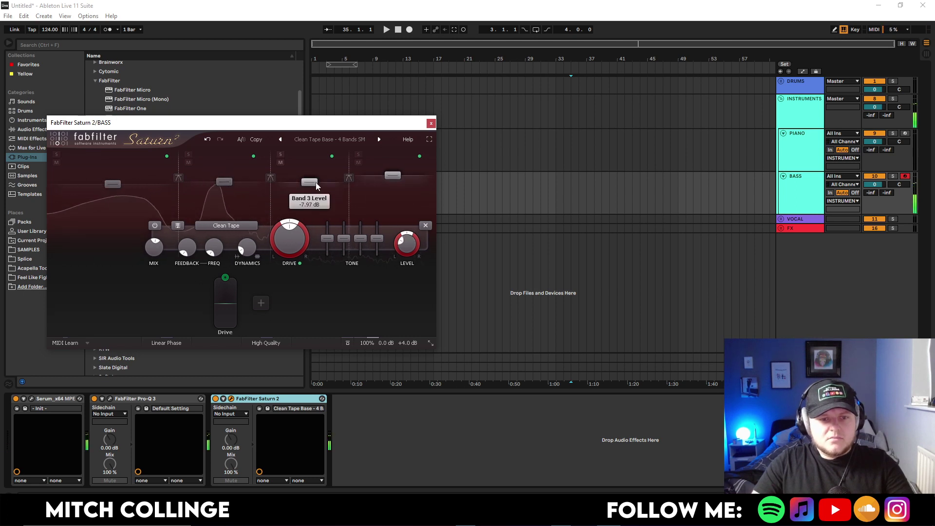
pyautogui.moveTo(317, 183); pyautogui.dragTo(317, 180)
pyautogui.moveTo(390, 175); pyautogui.dragTo(390, 182)
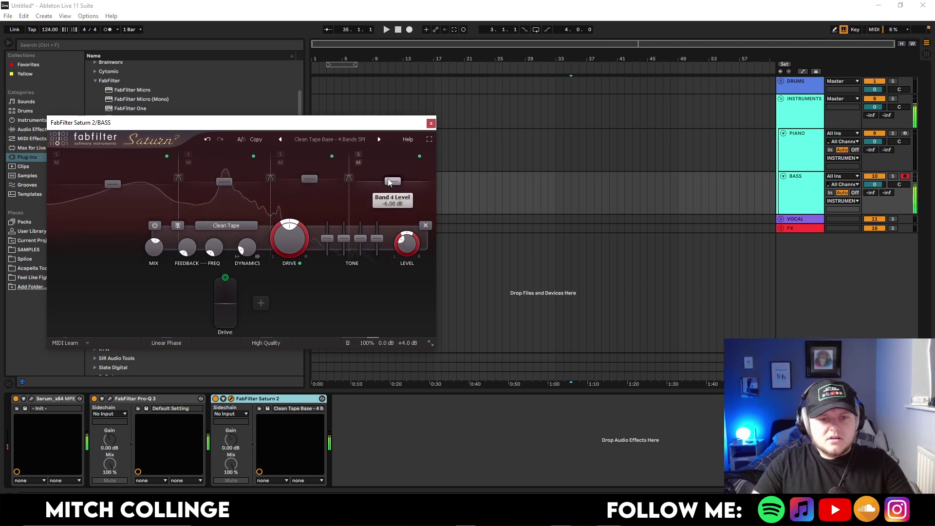
pyautogui.moveTo(232, 183); pyautogui.dragTo(232, 181)
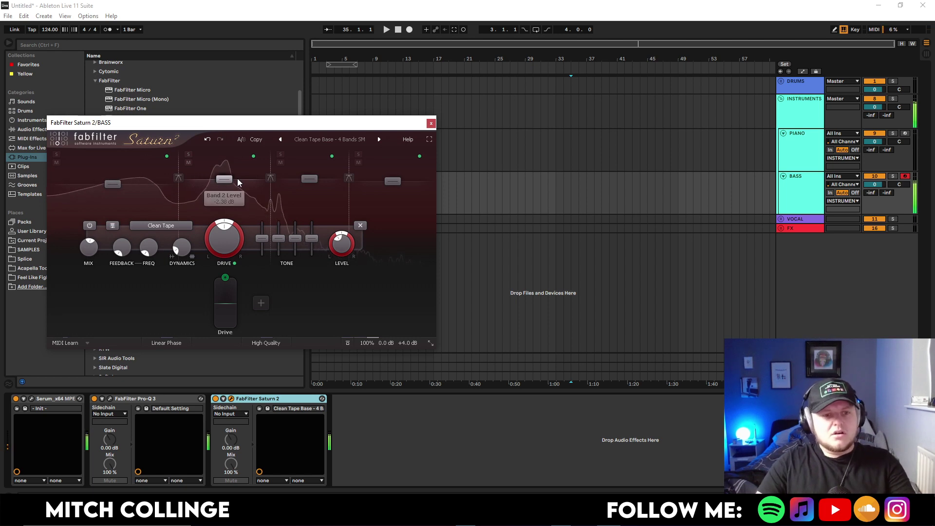
pyautogui.moveTo(113, 183); pyautogui.dragTo(115, 179)
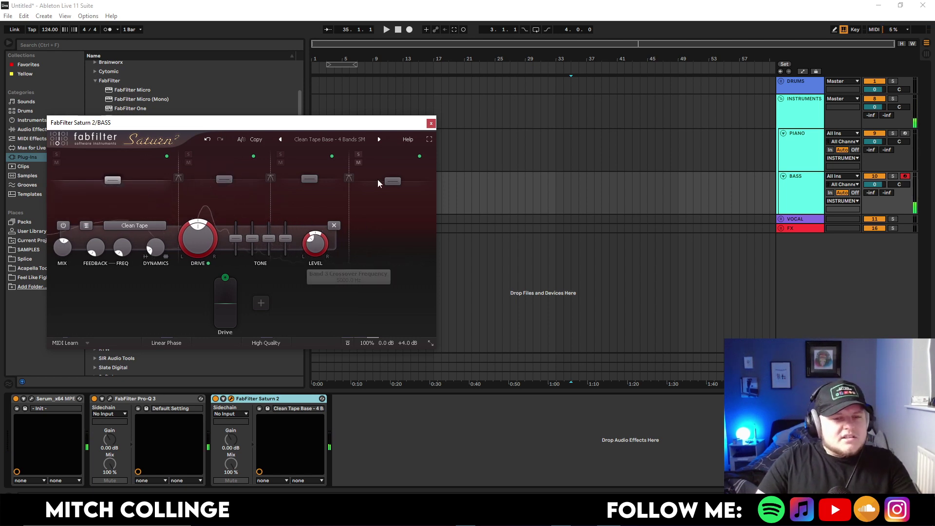
pyautogui.click(279, 141)
pyautogui.click(378, 139)
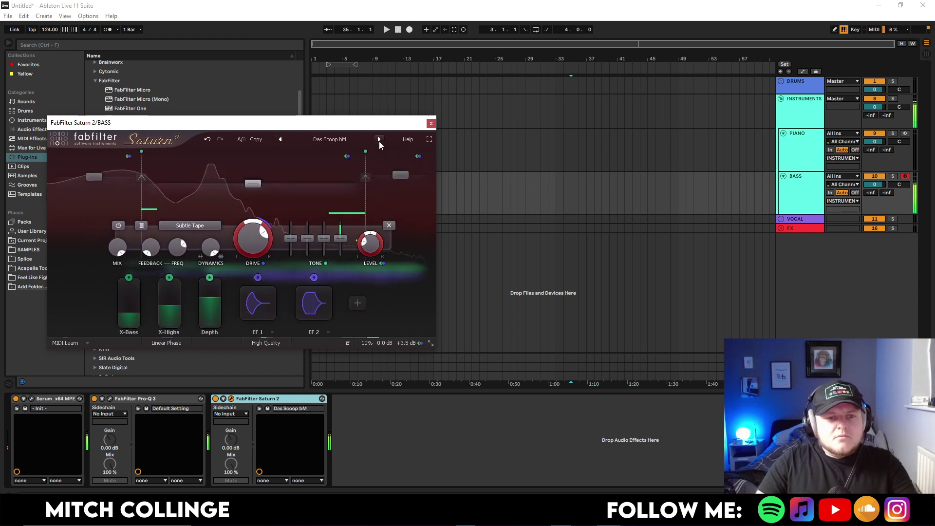
# Delete Saturn 2 and drag Saturator's A Bit Warmer preset from Drive & Color after Pro-Q 3.
pyautogui.click(431, 123)
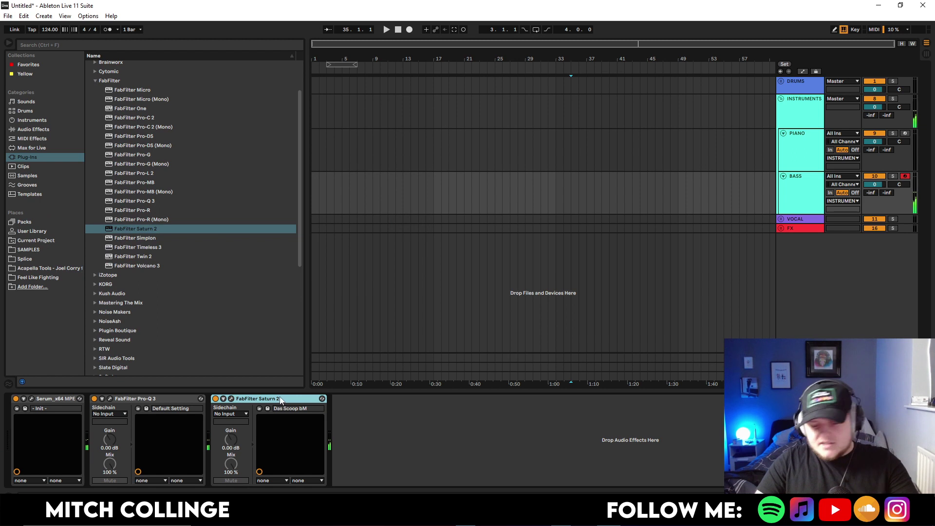
pyautogui.press('Delete')
pyautogui.click(45, 128)
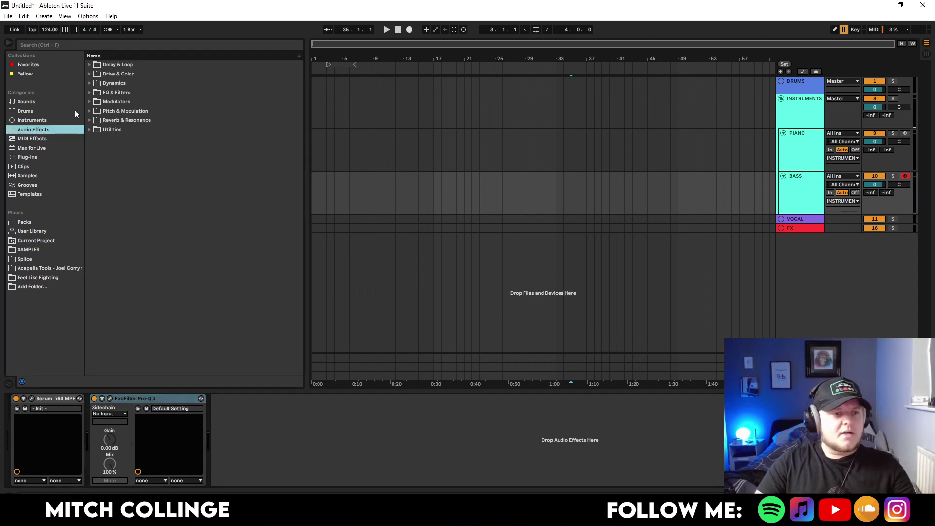
pyautogui.click(90, 65)
pyautogui.click(89, 74)
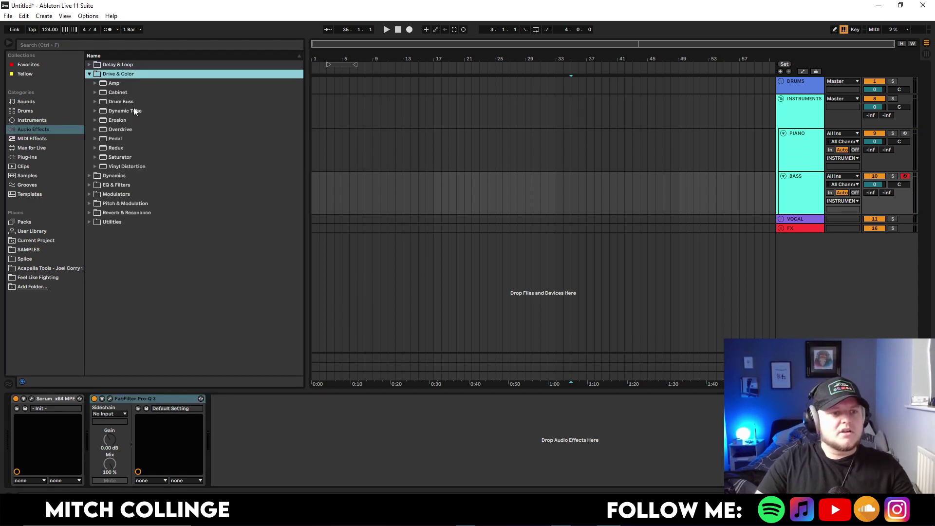
pyautogui.click(94, 158)
pyautogui.moveTo(128, 167)
pyautogui.mouseDown()
pyautogui.moveTo(254, 427)
pyautogui.moveTo(228, 468)
pyautogui.mouseUp()
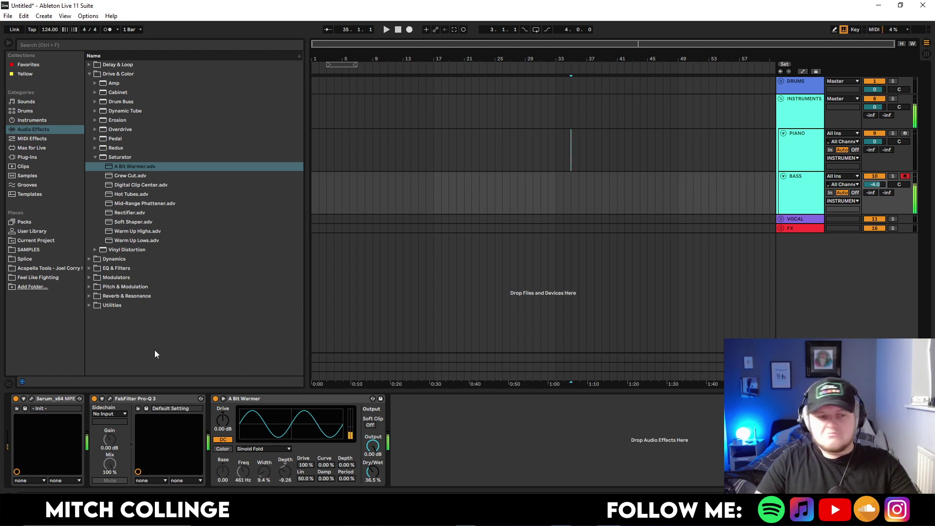
# In Serum, lower the ENV1 hold to 44 ms and reduce ENV1's modulation of filter cutoff.
pyautogui.click(32, 399)
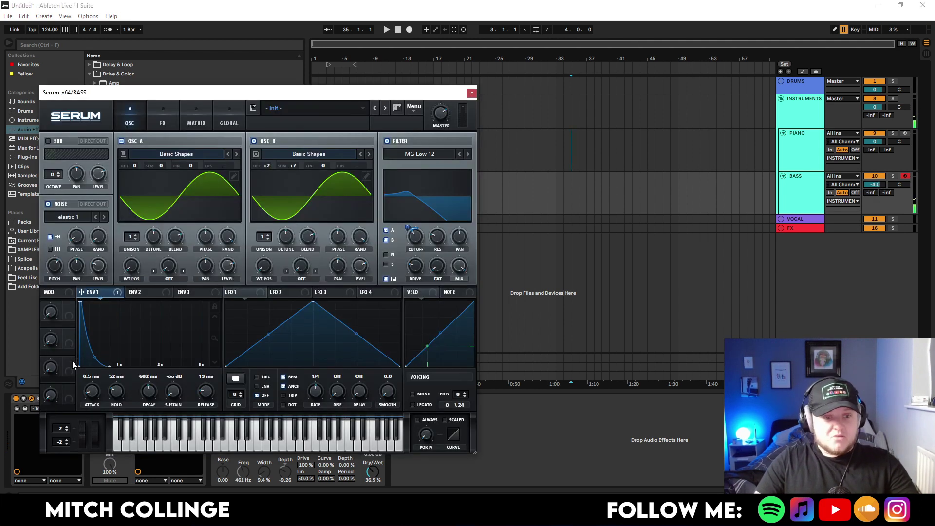
pyautogui.click(140, 292)
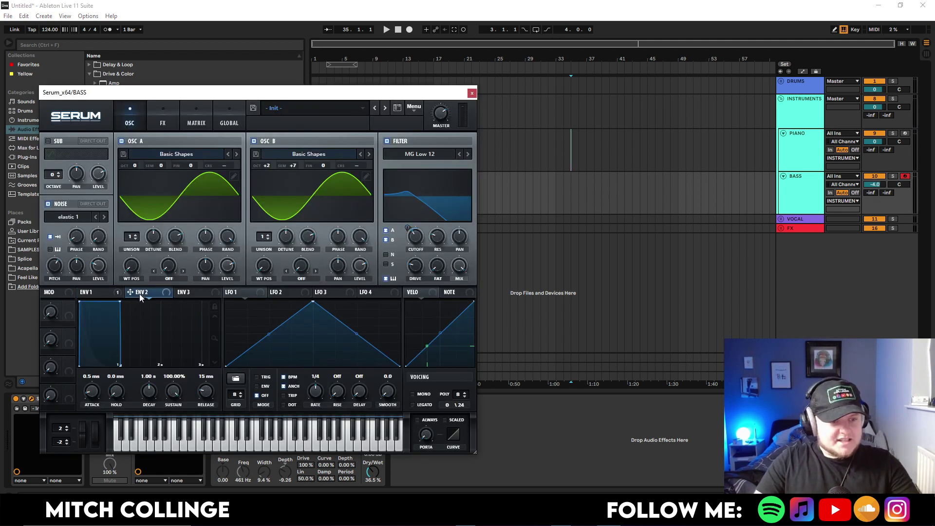
pyautogui.click(106, 292)
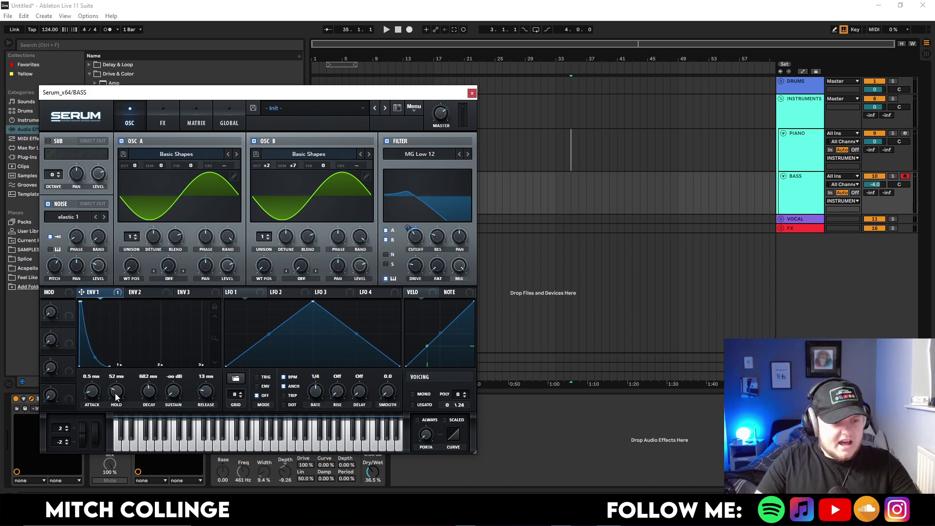
pyautogui.moveTo(117, 393); pyautogui.dragTo(117, 397)
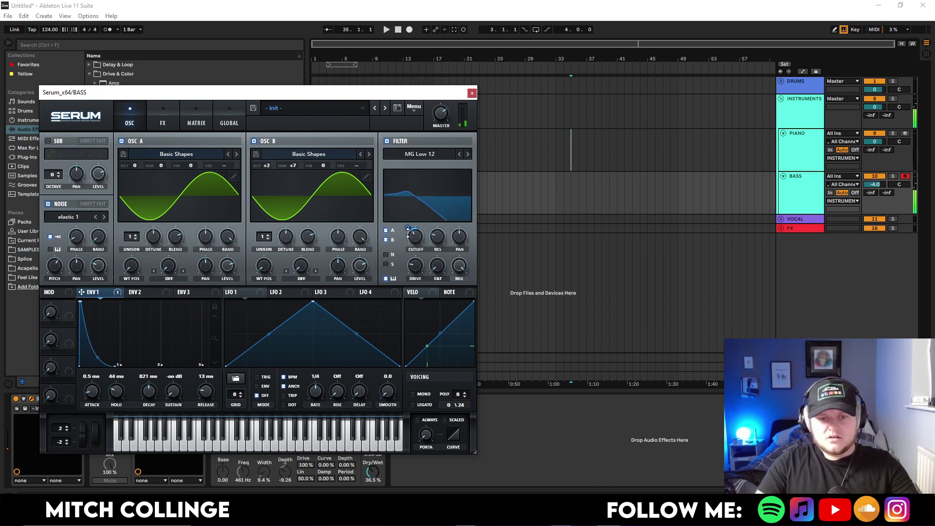
pyautogui.moveTo(409, 229)
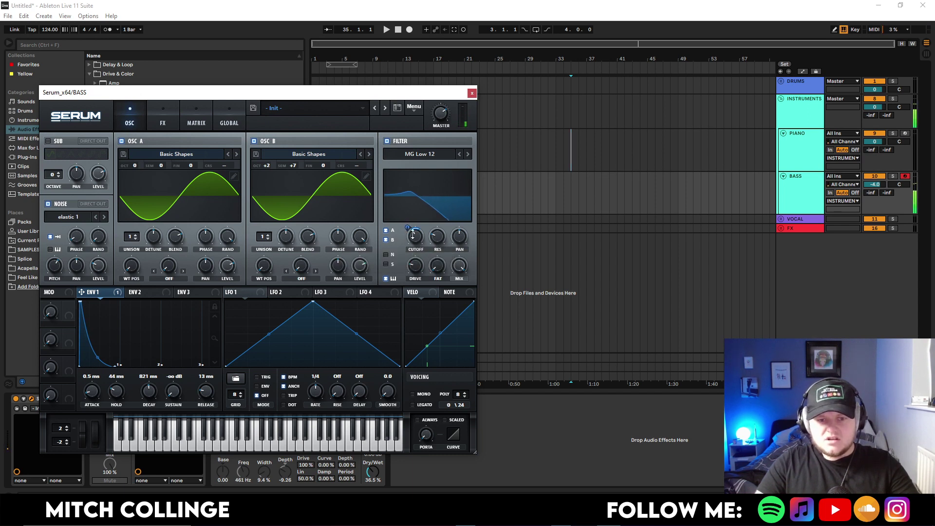
pyautogui.moveTo(413, 234); pyautogui.dragTo(412, 237)
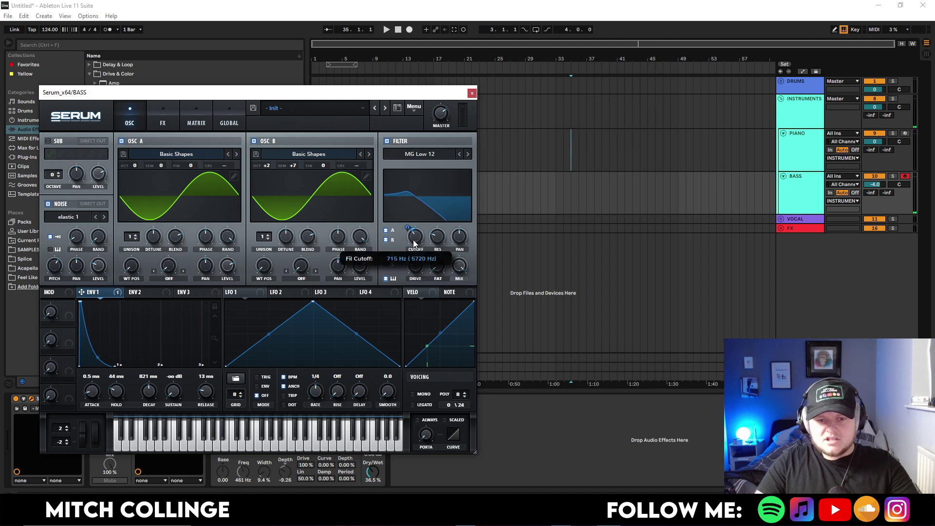